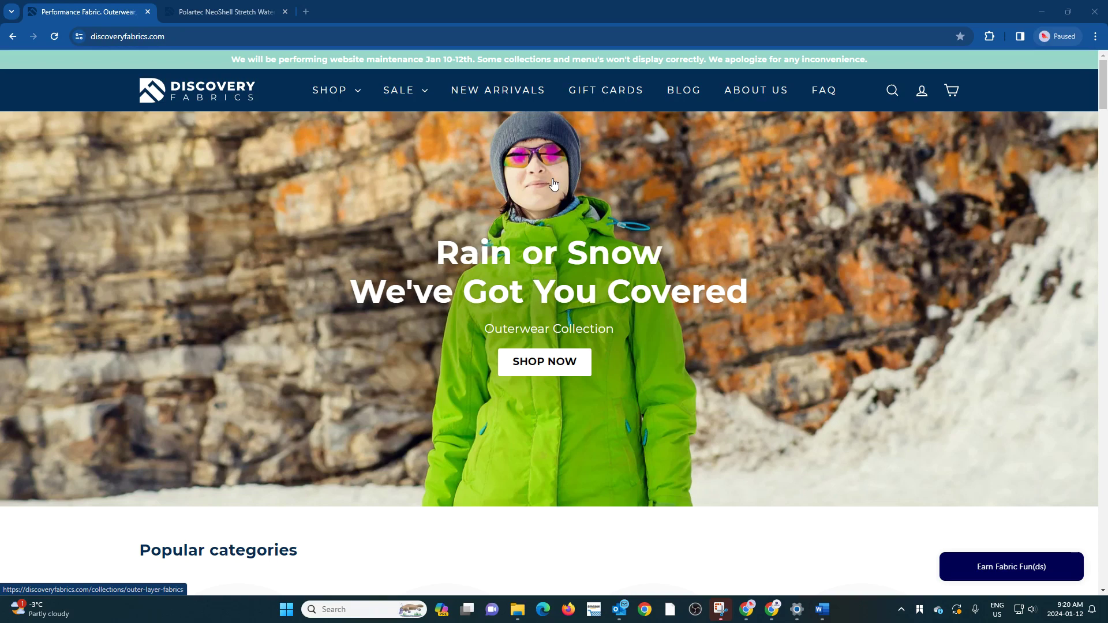
# - Open the SHOP menu to browse fabric categories and reach the SALE collections list
pyautogui.click(353, 95)
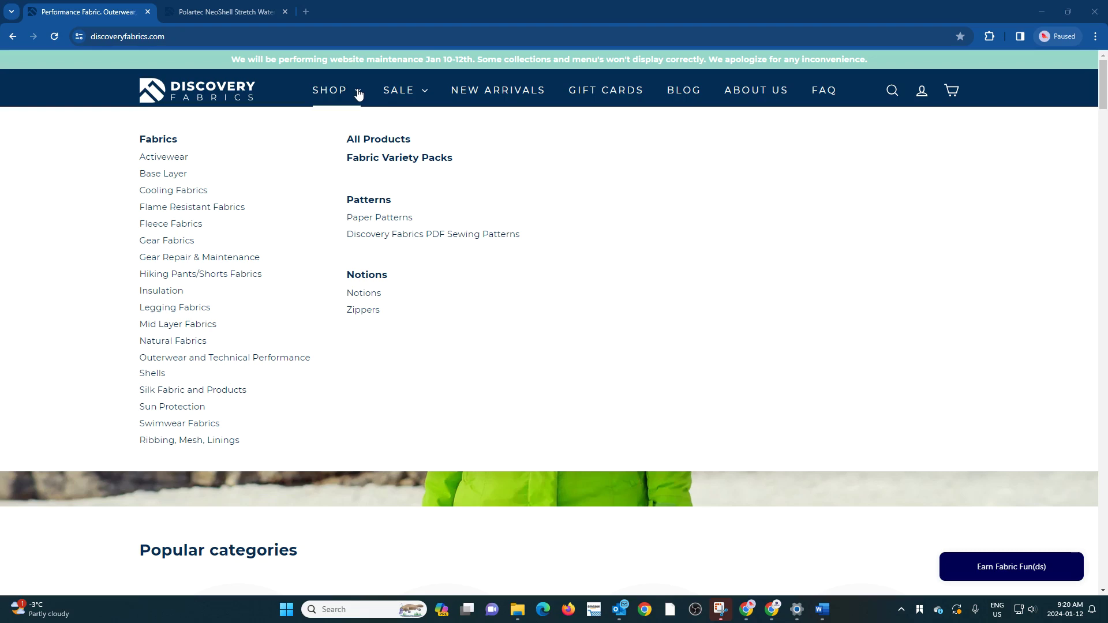
pyautogui.moveTo(405, 90)
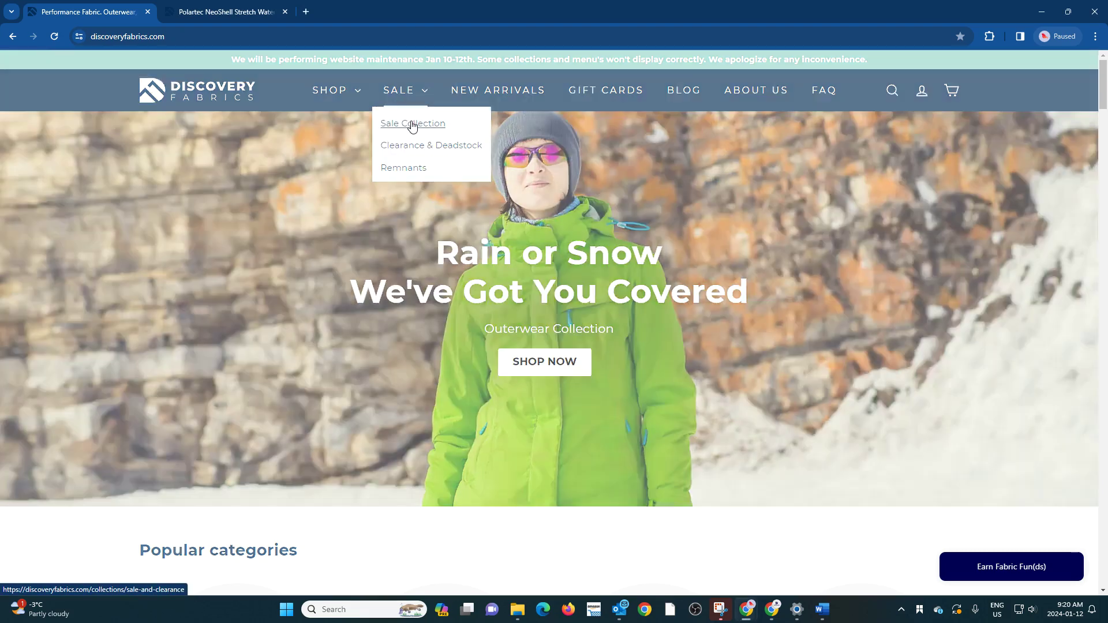
# - Open Sale Collection and select the Antique Pink Bamboo Rib 2x2 fabric
pyautogui.click(413, 127)
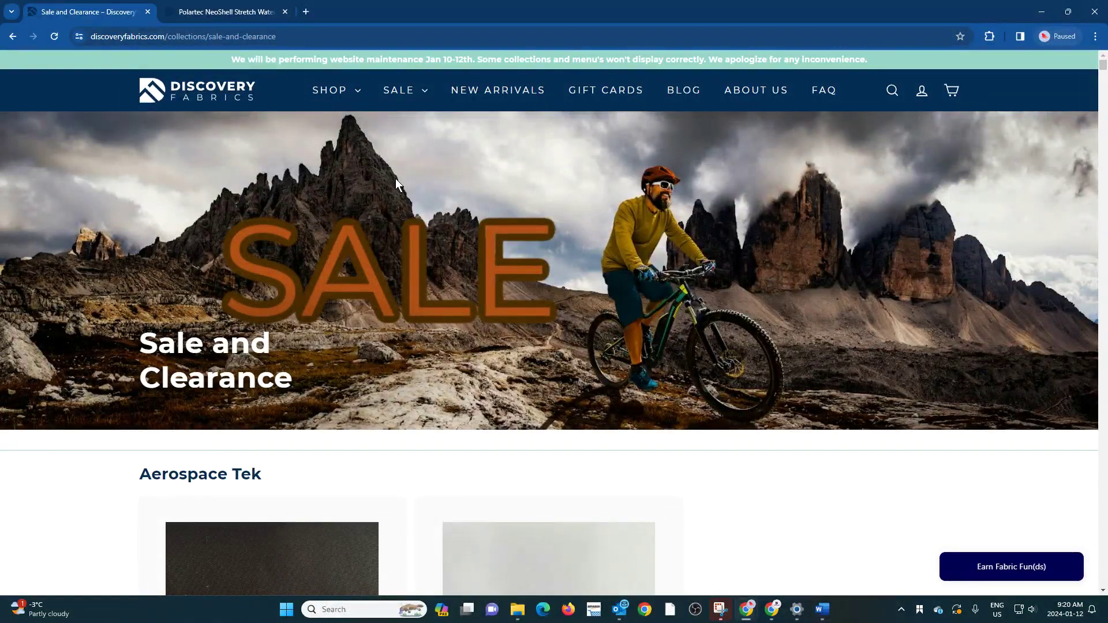
pyautogui.scroll(-1, 396, 178)
pyautogui.scroll(-2, 396, 179)
pyautogui.scroll(-2, 396, 179)
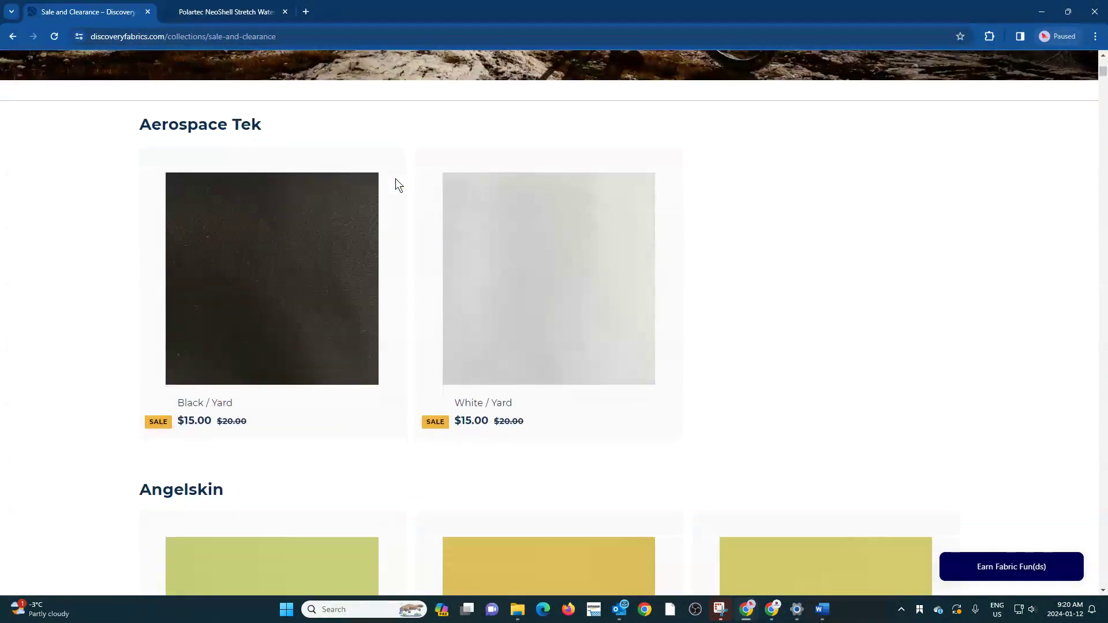
pyautogui.scroll(-1, 396, 178)
pyautogui.scroll(-1, 396, 182)
pyautogui.scroll(-2, 395, 182)
pyautogui.scroll(-2, 395, 182)
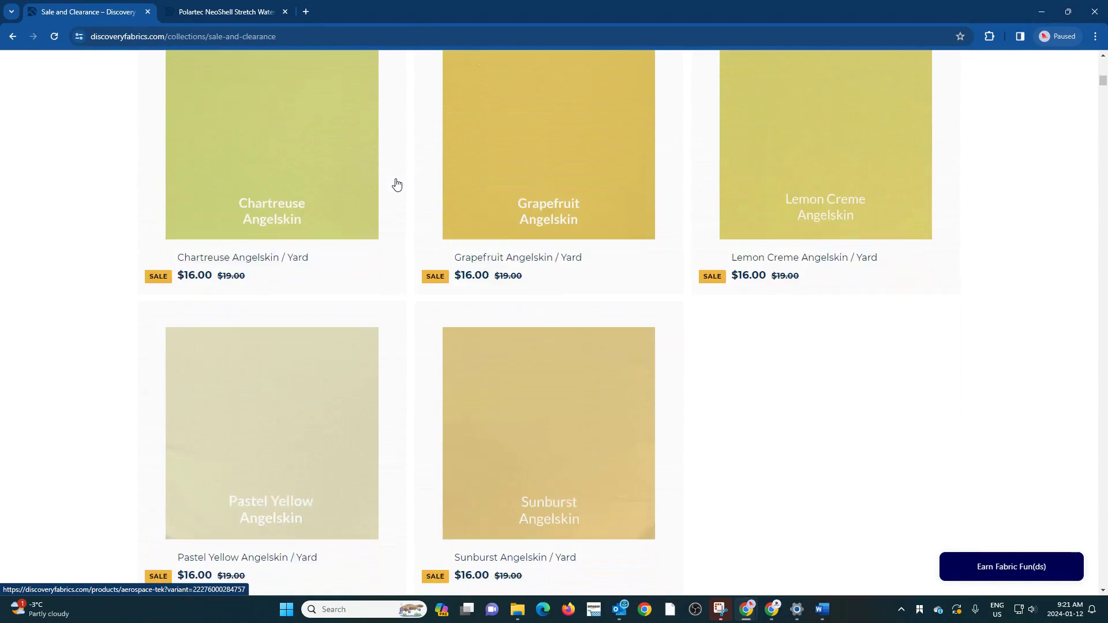
pyautogui.scroll(-1, 396, 182)
pyautogui.scroll(-2, 396, 185)
pyautogui.scroll(-2, 395, 185)
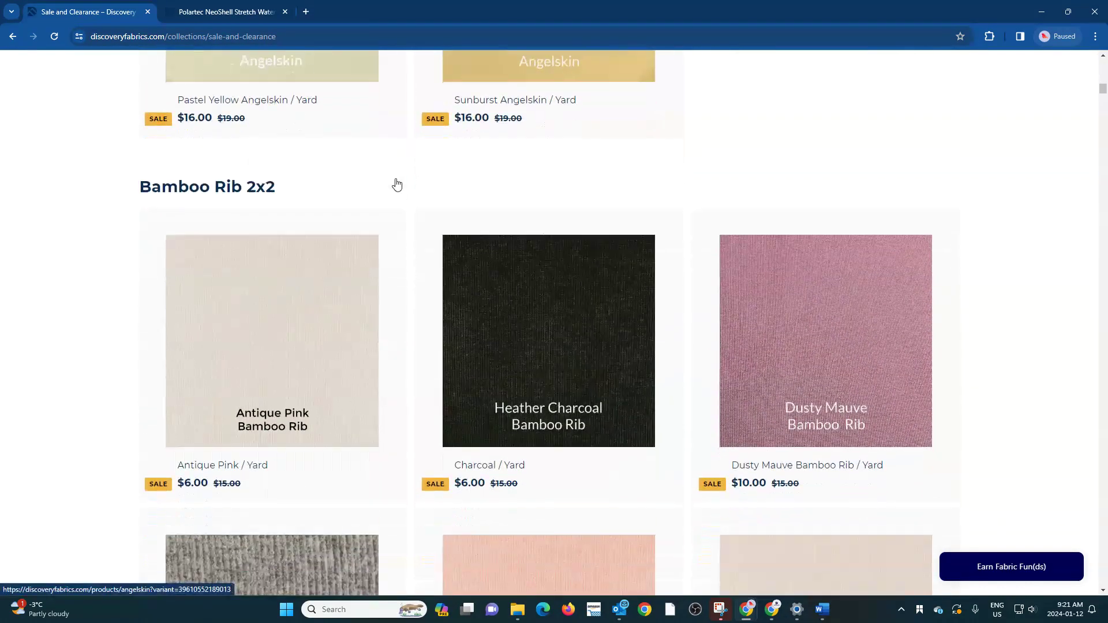
pyautogui.scroll(-1, 396, 185)
pyautogui.scroll(-1, 396, 185)
pyautogui.scroll(-2, 396, 185)
pyautogui.scroll(-2, 396, 185)
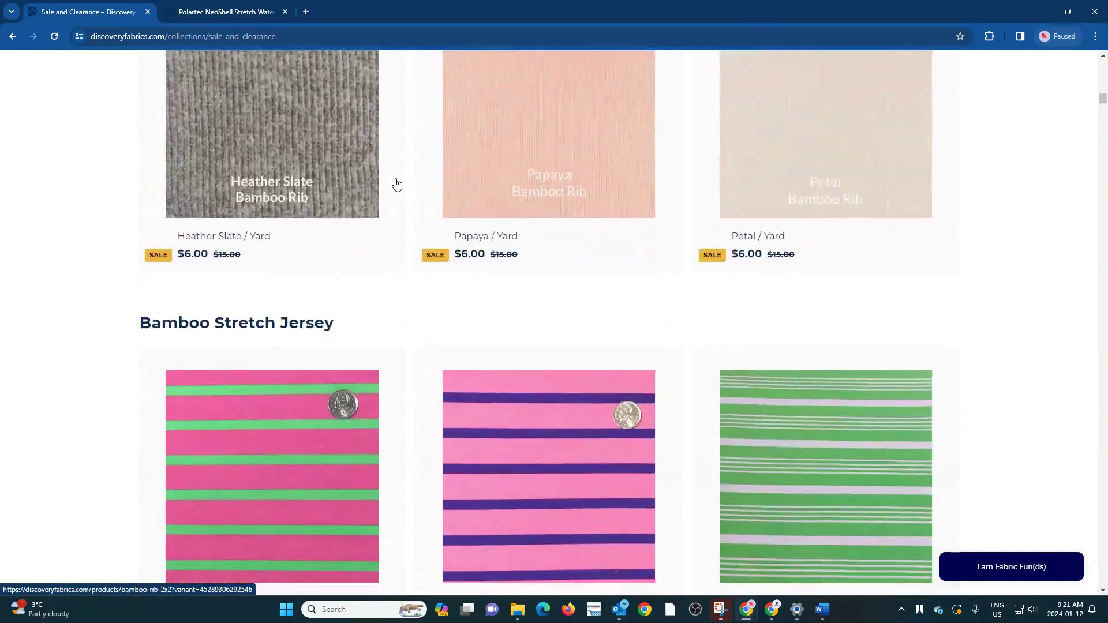
pyautogui.scroll(-1, 396, 184)
pyautogui.scroll(-1, 395, 185)
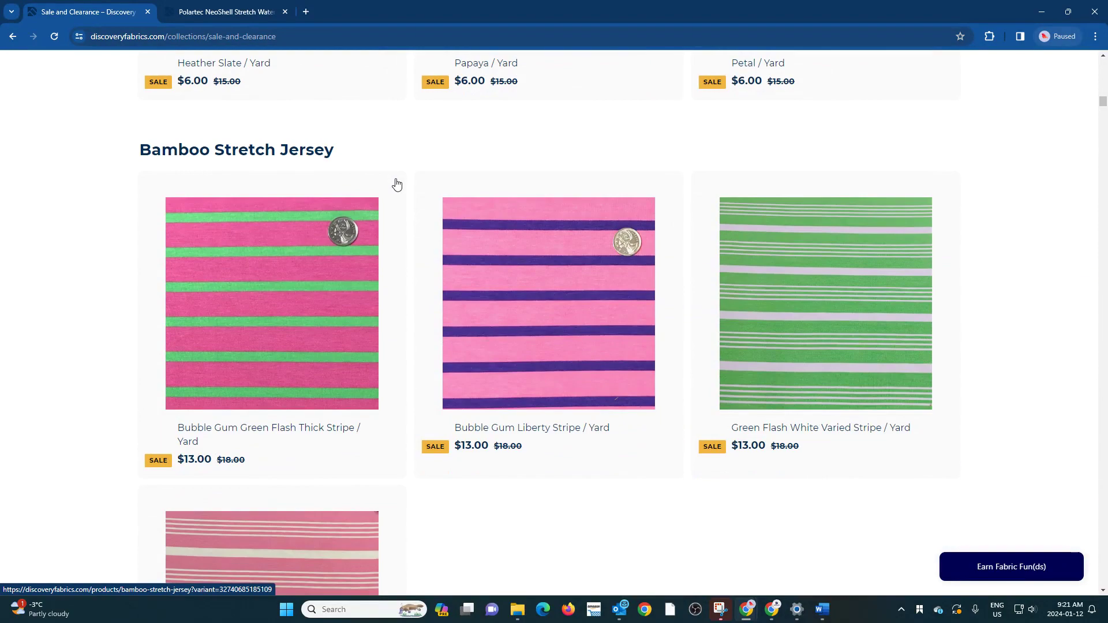
pyautogui.scroll(1, 396, 185)
pyautogui.scroll(2, 396, 185)
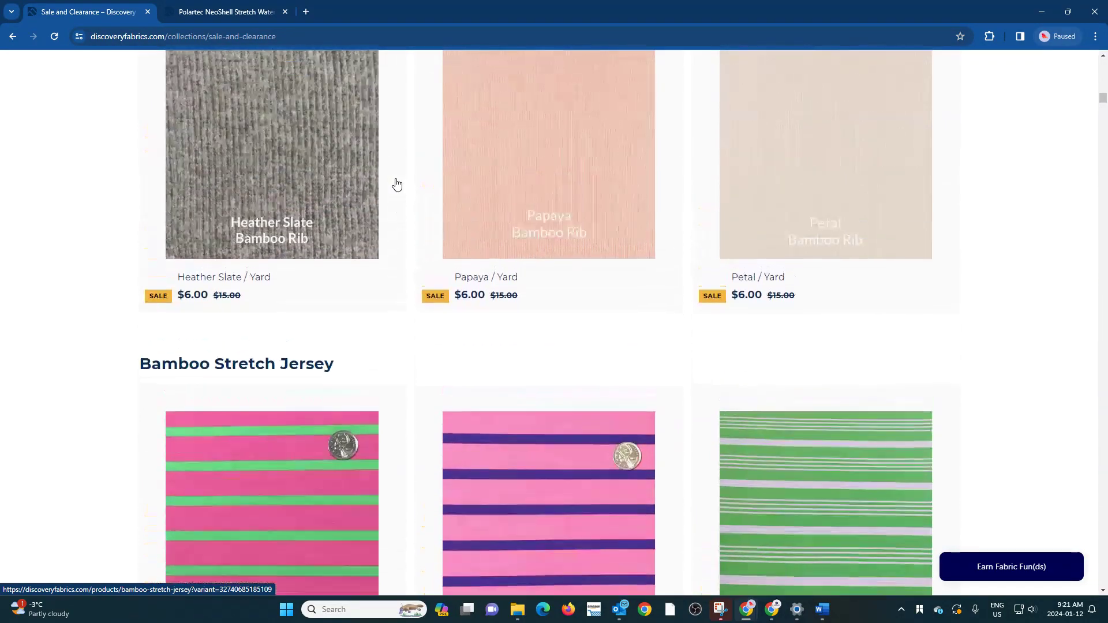
pyautogui.scroll(3, 396, 185)
pyautogui.scroll(1, 396, 184)
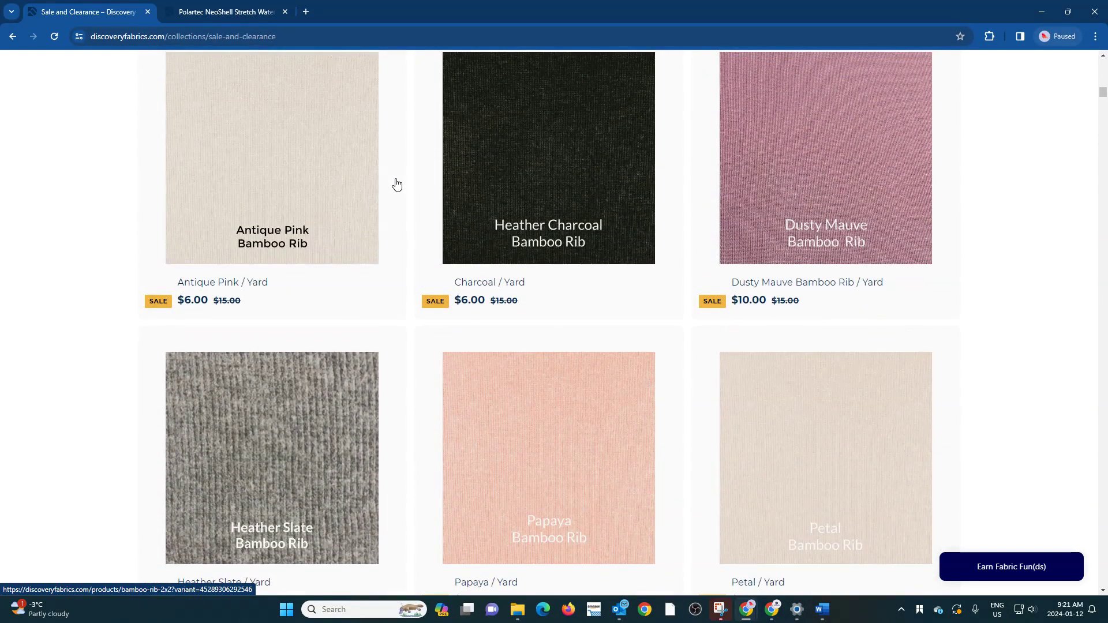
pyautogui.click(357, 227)
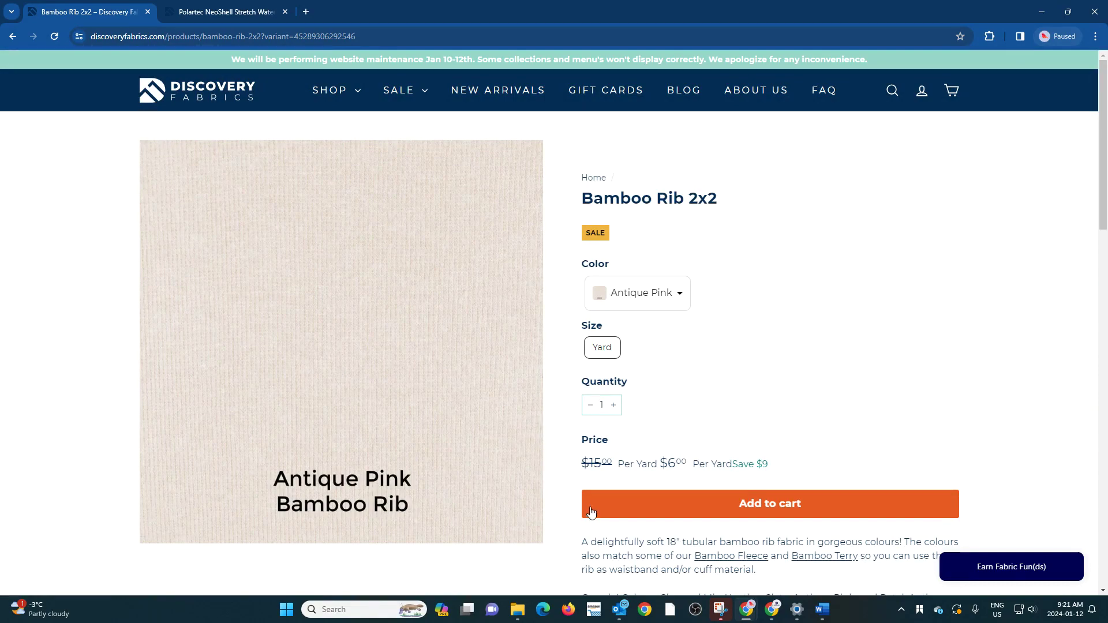
# - Open NEW ARRIVALS from the site header and scroll through its fabrics
pyautogui.click(470, 90)
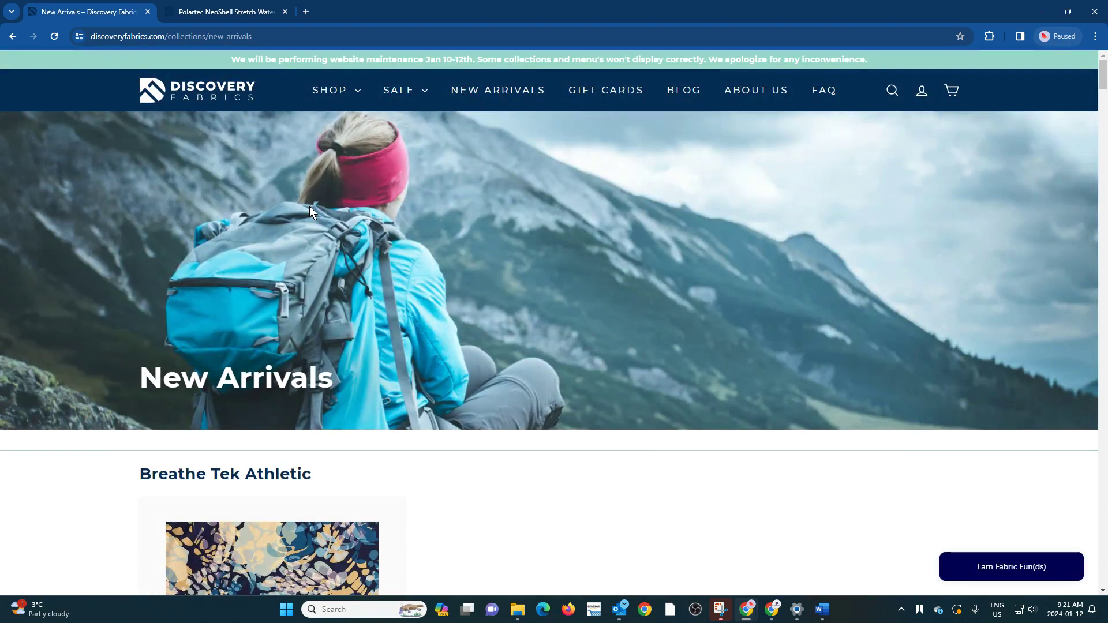
pyautogui.scroll(-2, 310, 206)
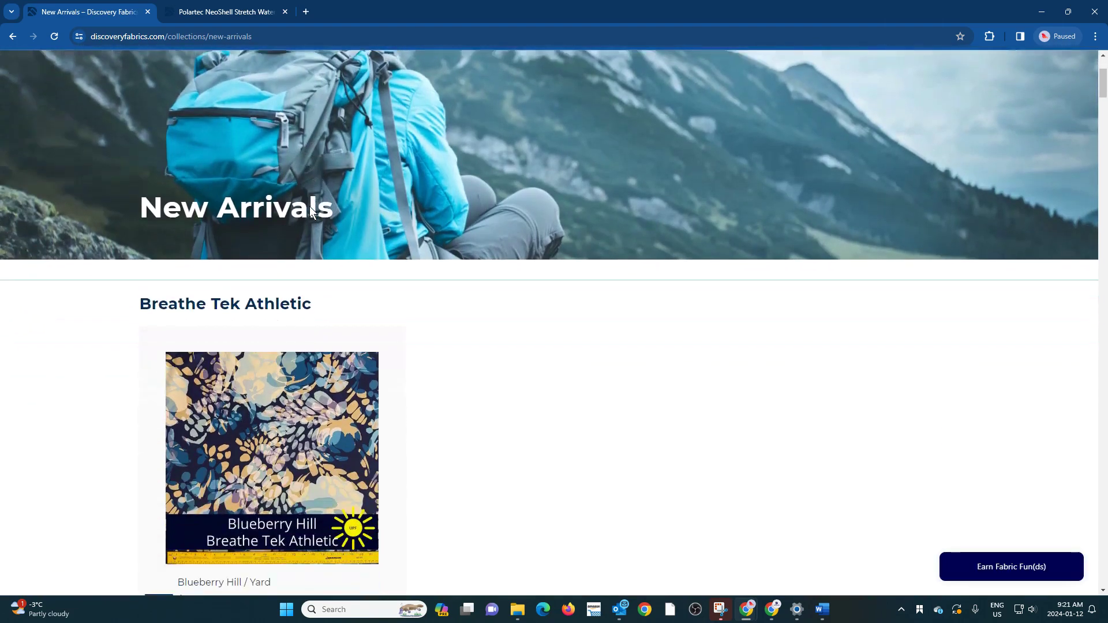
pyautogui.scroll(-2, 309, 206)
pyautogui.scroll(-1, 309, 206)
pyautogui.scroll(-2, 308, 209)
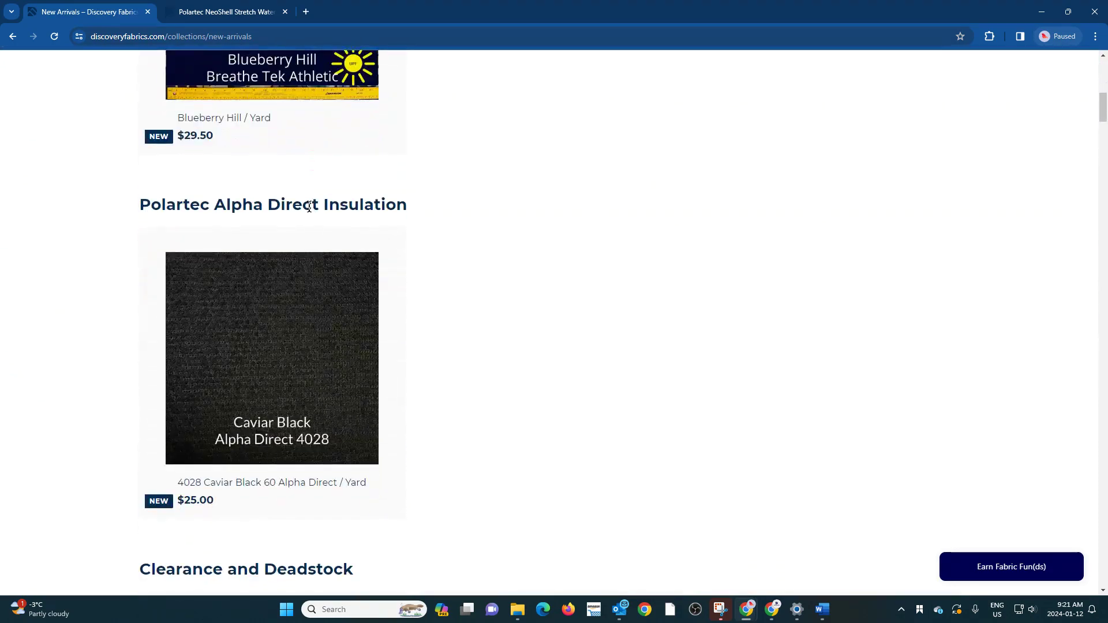
pyautogui.scroll(-3, 309, 207)
pyautogui.scroll(-2, 309, 208)
pyautogui.scroll(-2, 310, 210)
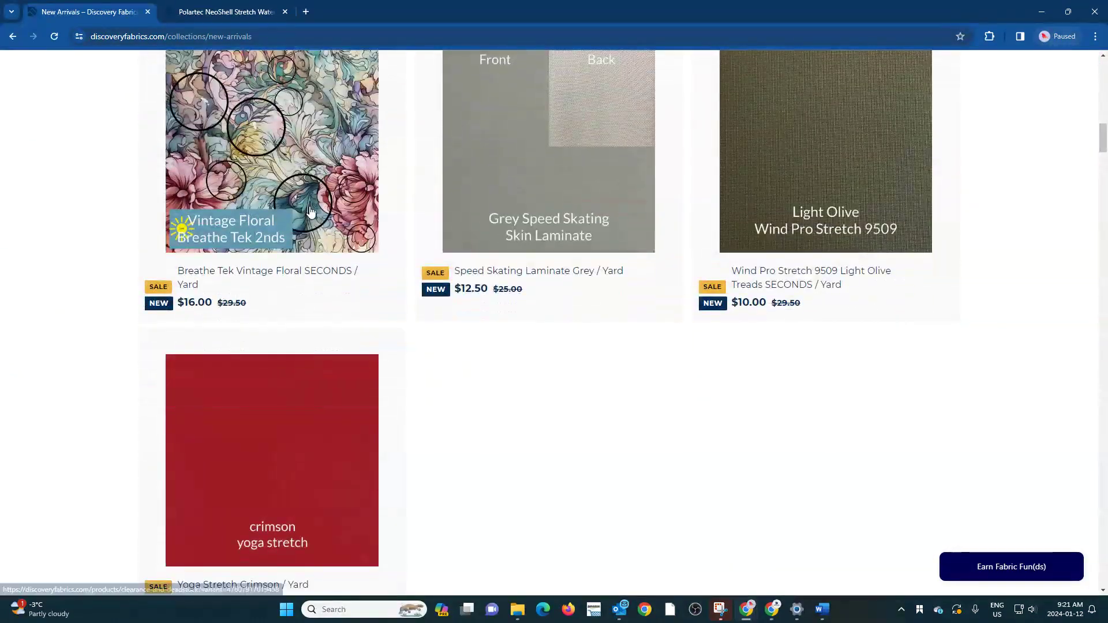
pyautogui.scroll(-2, 310, 211)
pyautogui.scroll(-1, 310, 212)
pyautogui.scroll(-1, 311, 212)
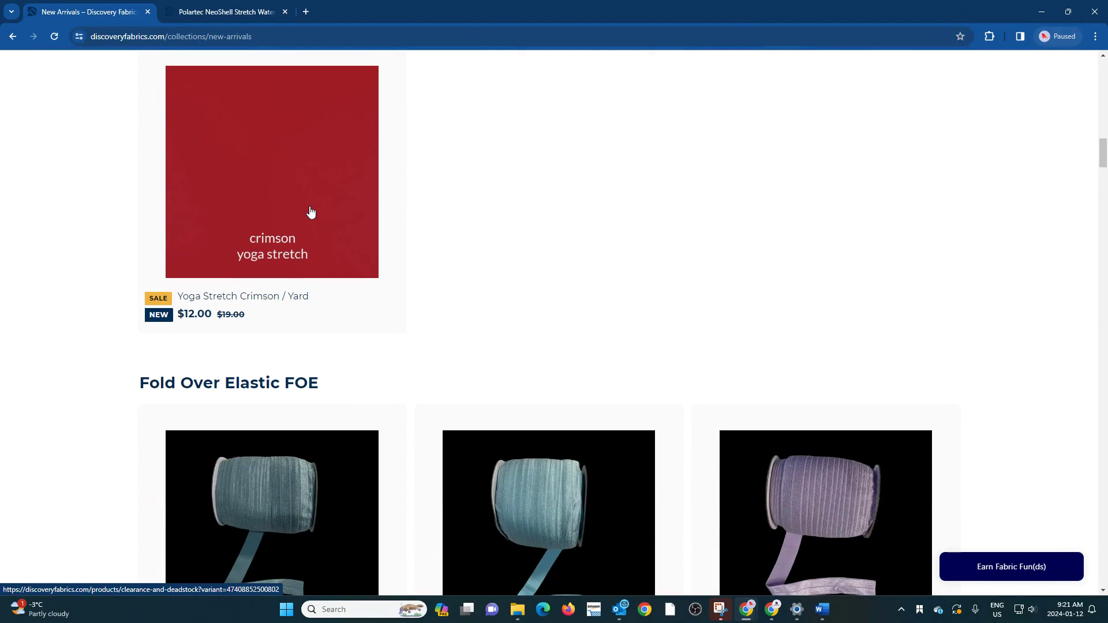
pyautogui.scroll(1, 310, 213)
pyautogui.scroll(1, 311, 213)
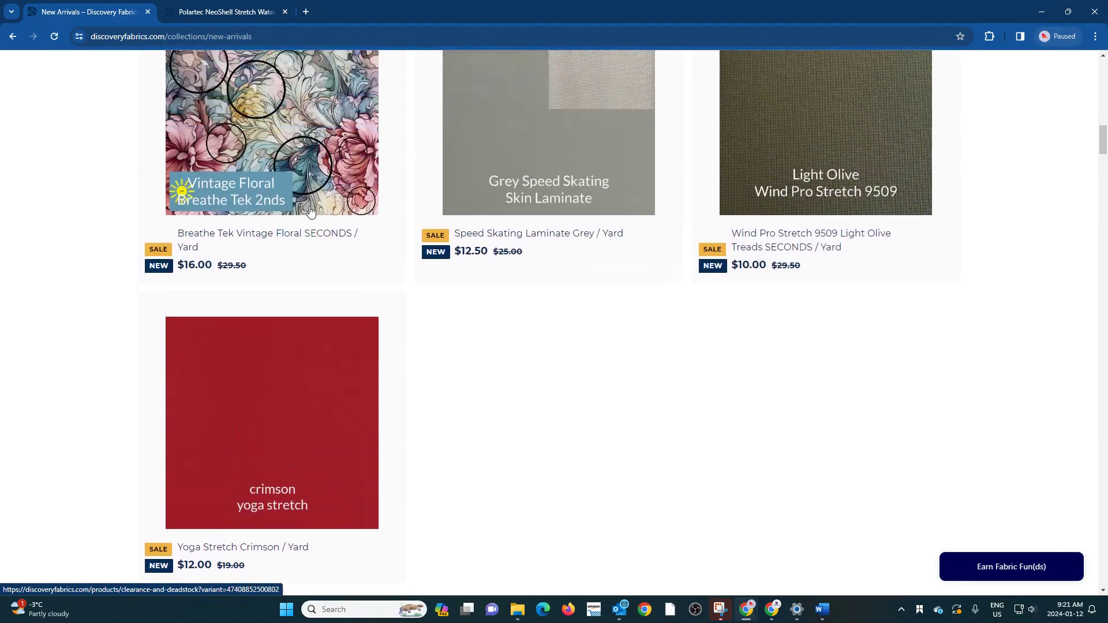
pyautogui.scroll(2, 310, 213)
pyautogui.scroll(1, 310, 212)
pyautogui.scroll(2, 310, 212)
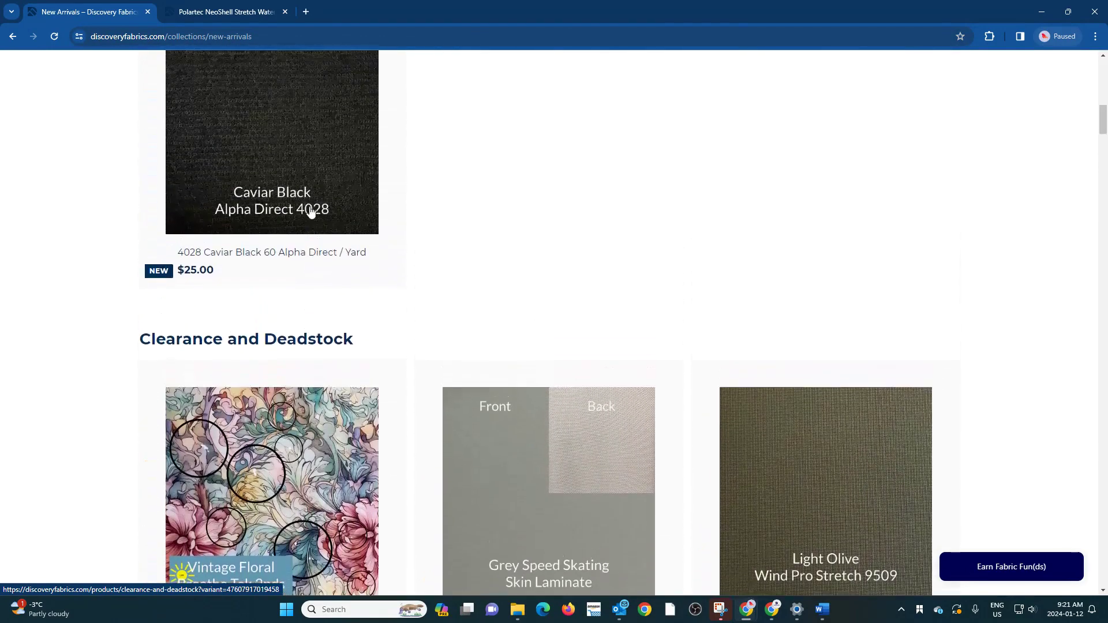
pyautogui.scroll(1, 311, 213)
pyautogui.scroll(1, 310, 212)
pyautogui.scroll(2, 311, 213)
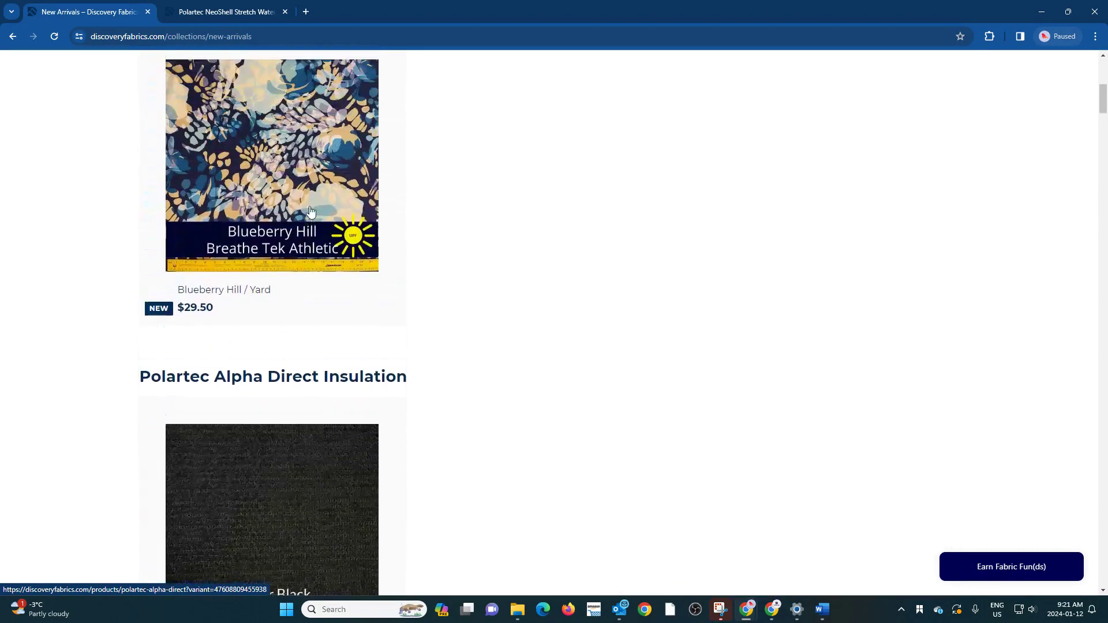
pyautogui.scroll(2, 311, 212)
pyautogui.scroll(2, 310, 213)
pyautogui.scroll(1, 311, 213)
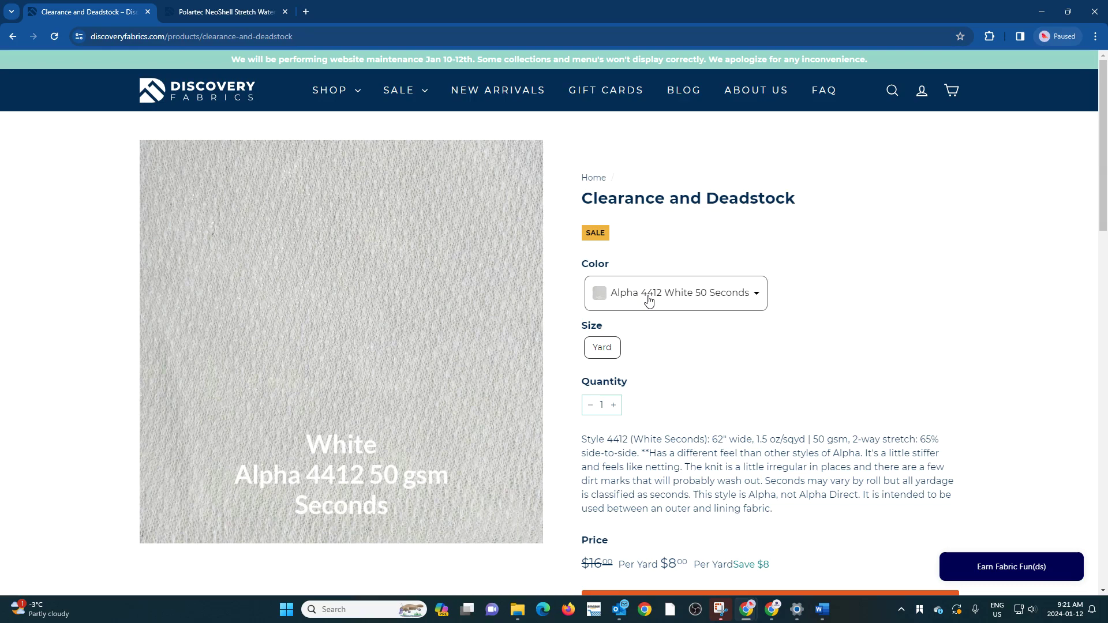
# - Choose Breathe Tek Vintage Floral SECONDS as the colour and highlight its description
pyautogui.click(648, 301)
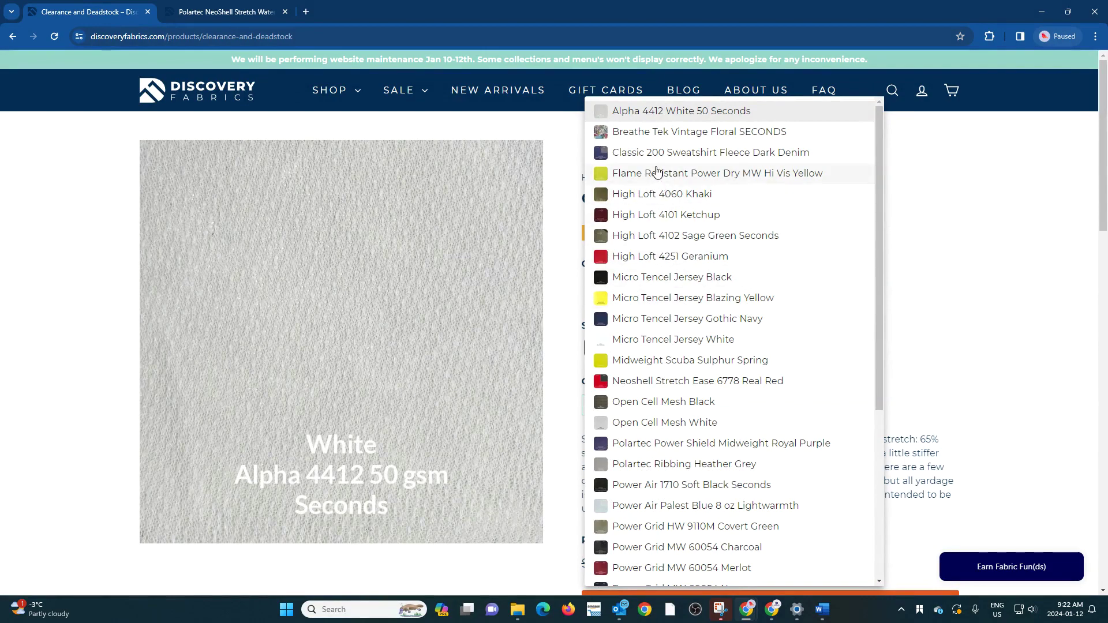
pyautogui.click(652, 134)
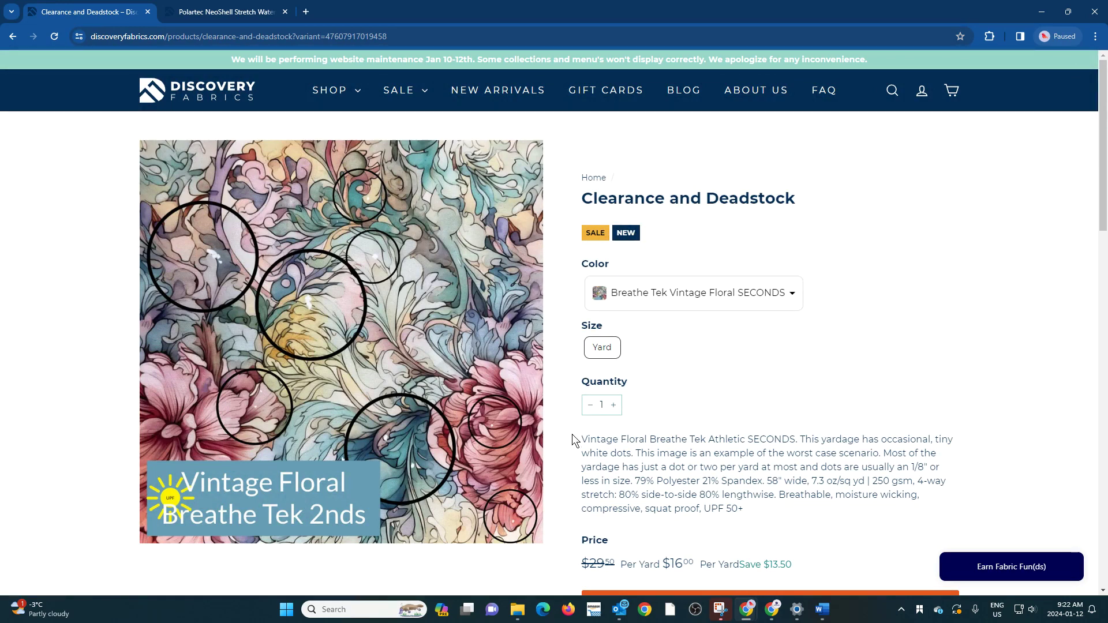
pyautogui.moveTo(580, 440)
pyautogui.mouseDown()
pyautogui.moveTo(615, 438)
pyautogui.moveTo(750, 514)
pyautogui.mouseUp()
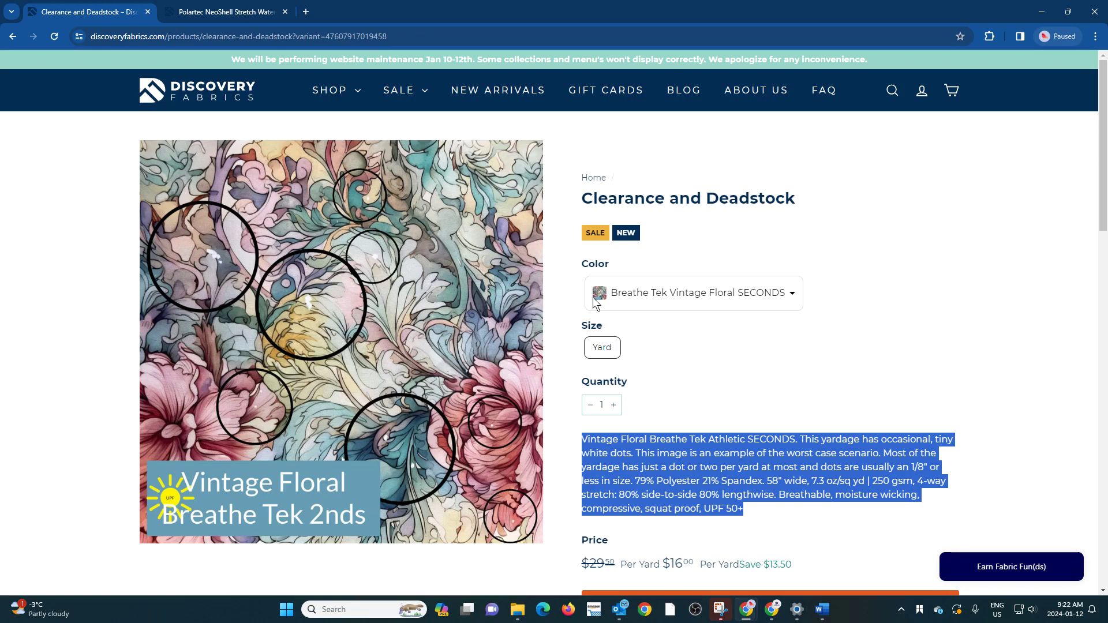
# - Switch the colour to Micro Tencel Jersey White and highlight its description
pyautogui.click(634, 312)
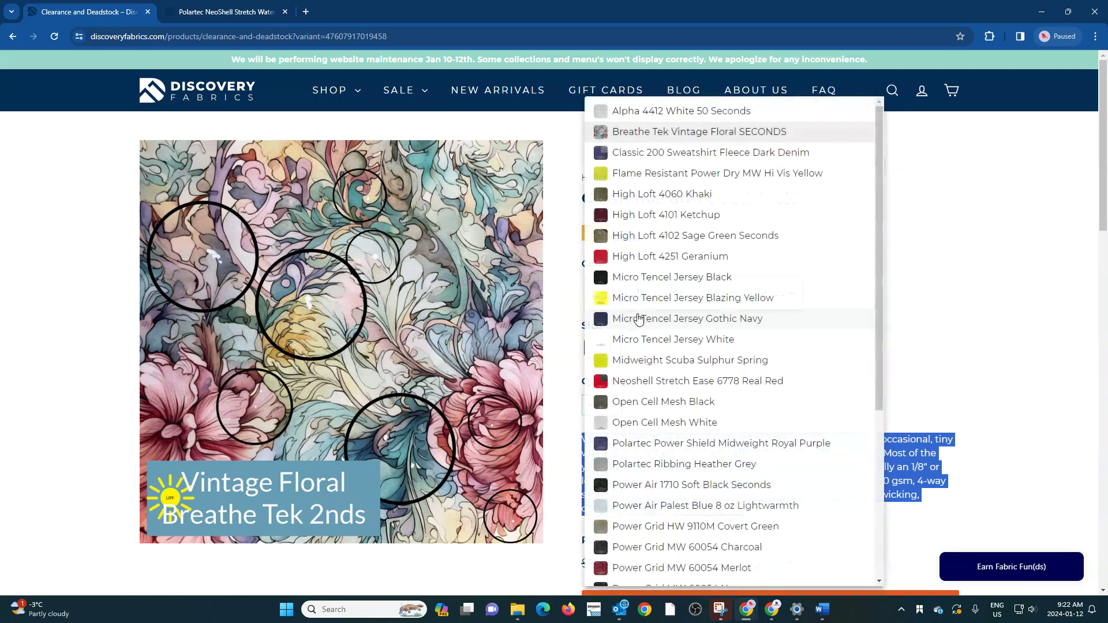
pyautogui.click(685, 340)
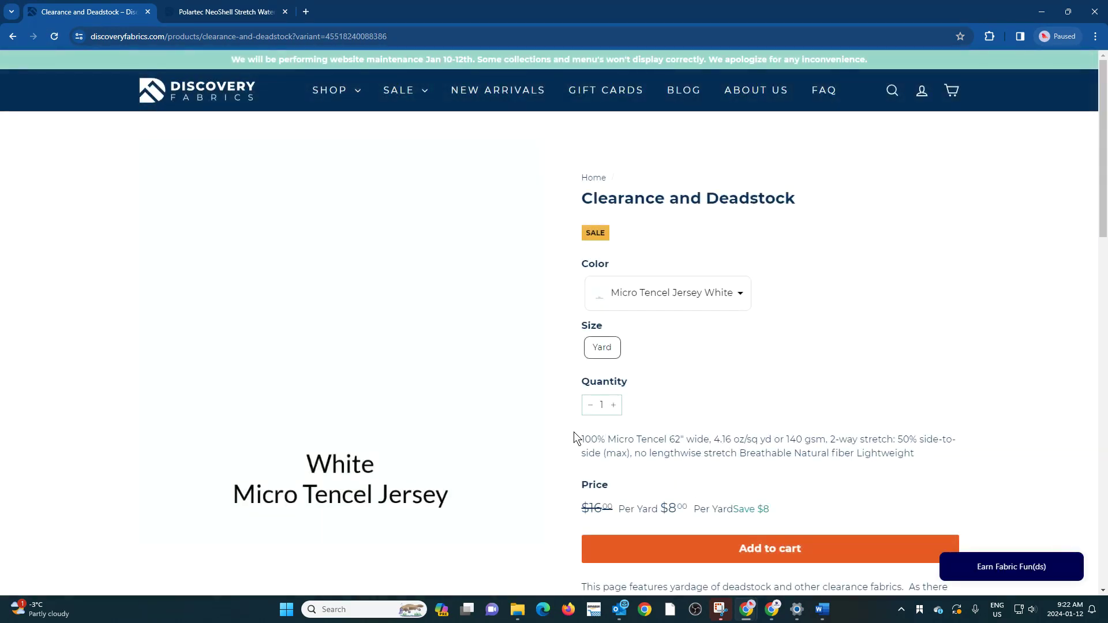
pyautogui.moveTo(574, 436); pyautogui.dragTo(912, 453)
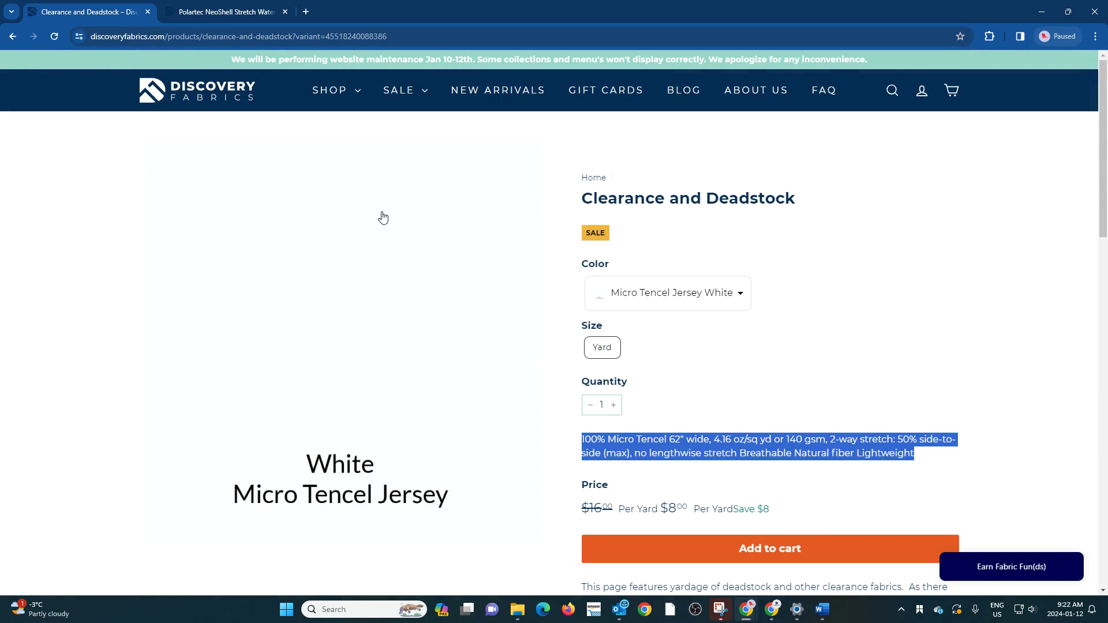
# - On the Polartec NeoShell page, expand Specs and Features, Content and Care Instructions
pyautogui.click(254, 12)
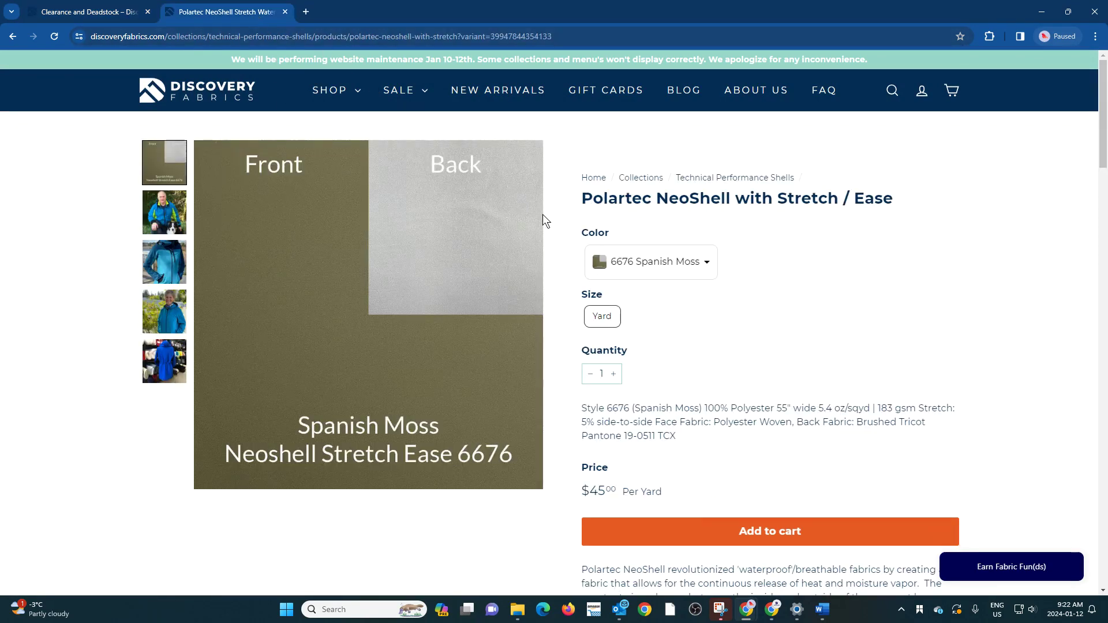
pyautogui.scroll(-1, 543, 214)
pyautogui.scroll(-1, 543, 216)
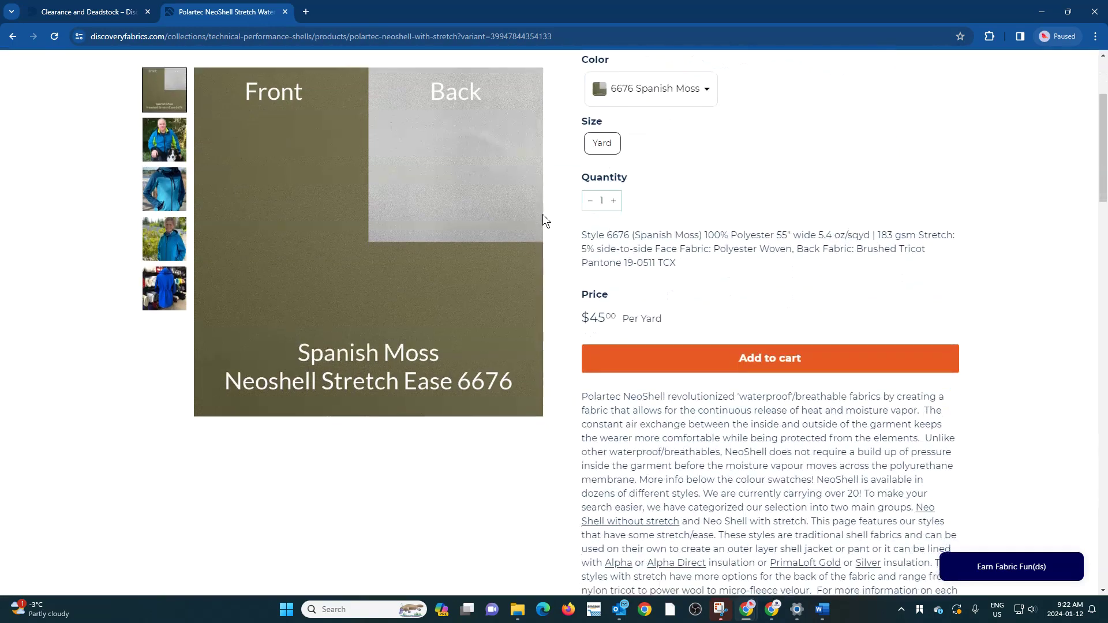
pyautogui.scroll(-1, 544, 214)
pyautogui.scroll(-2, 543, 215)
pyautogui.scroll(-2, 543, 215)
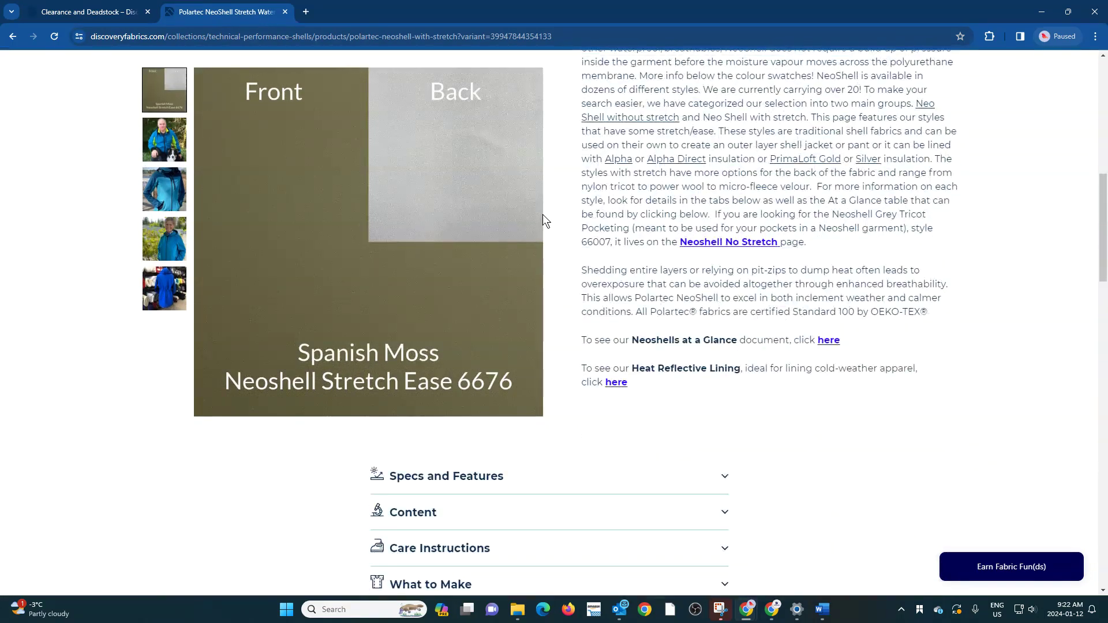
pyautogui.scroll(-2, 543, 215)
pyautogui.scroll(-1, 543, 221)
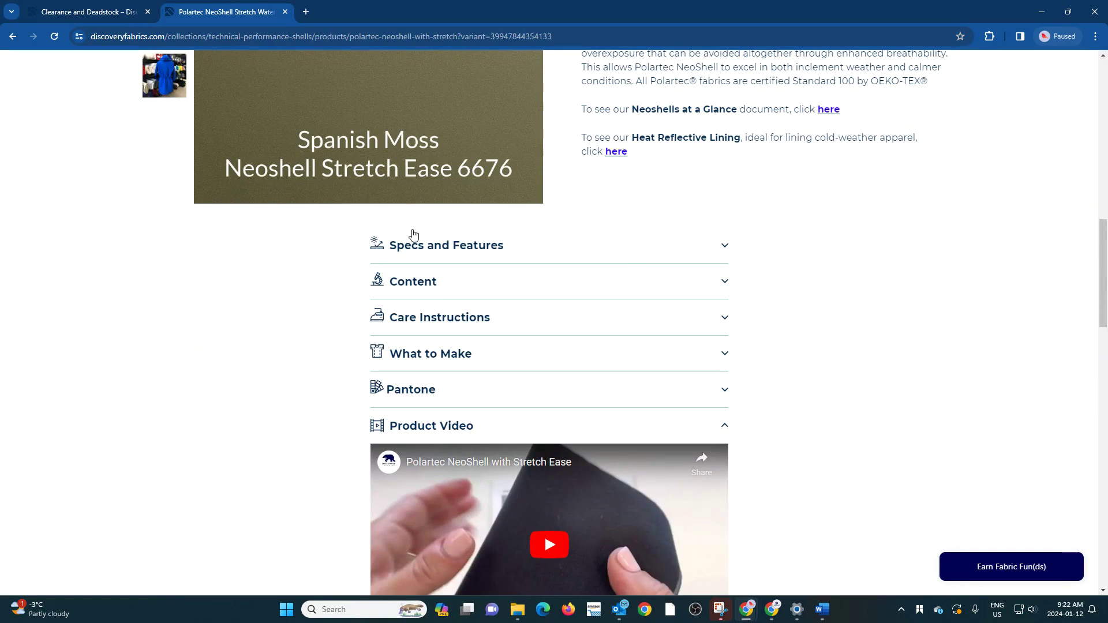
pyautogui.click(415, 249)
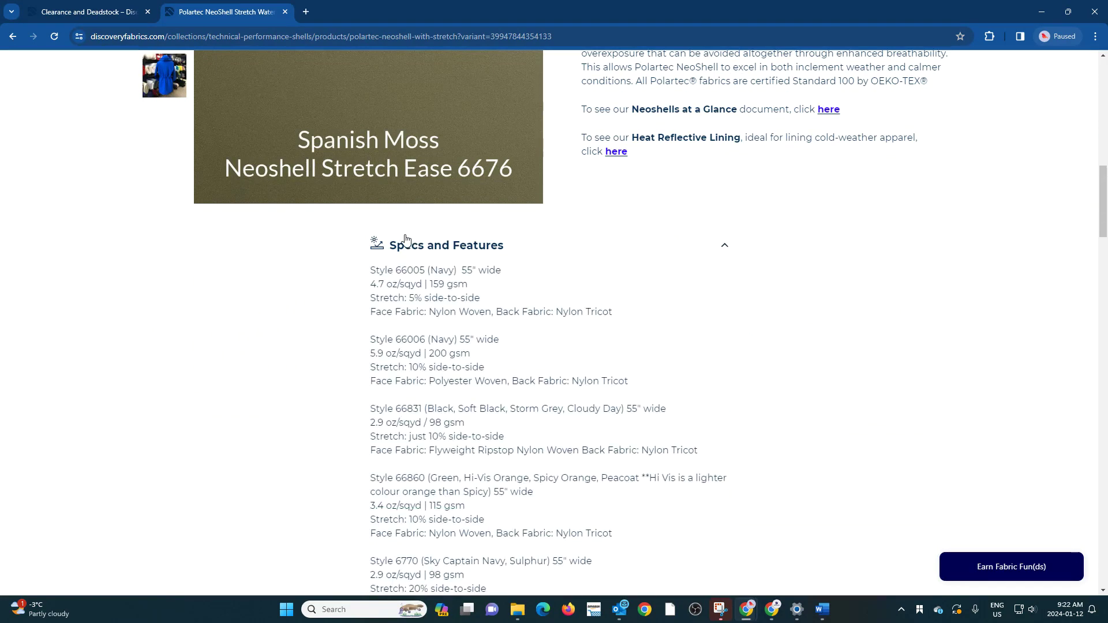
pyautogui.click(406, 243)
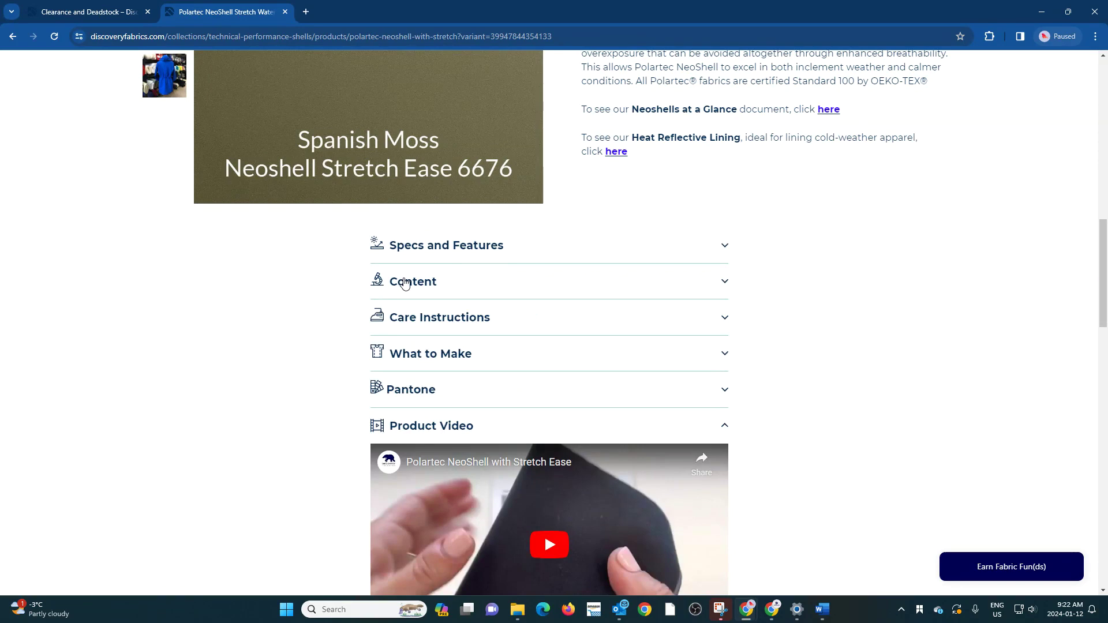
pyautogui.click(405, 282)
pyautogui.click(405, 283)
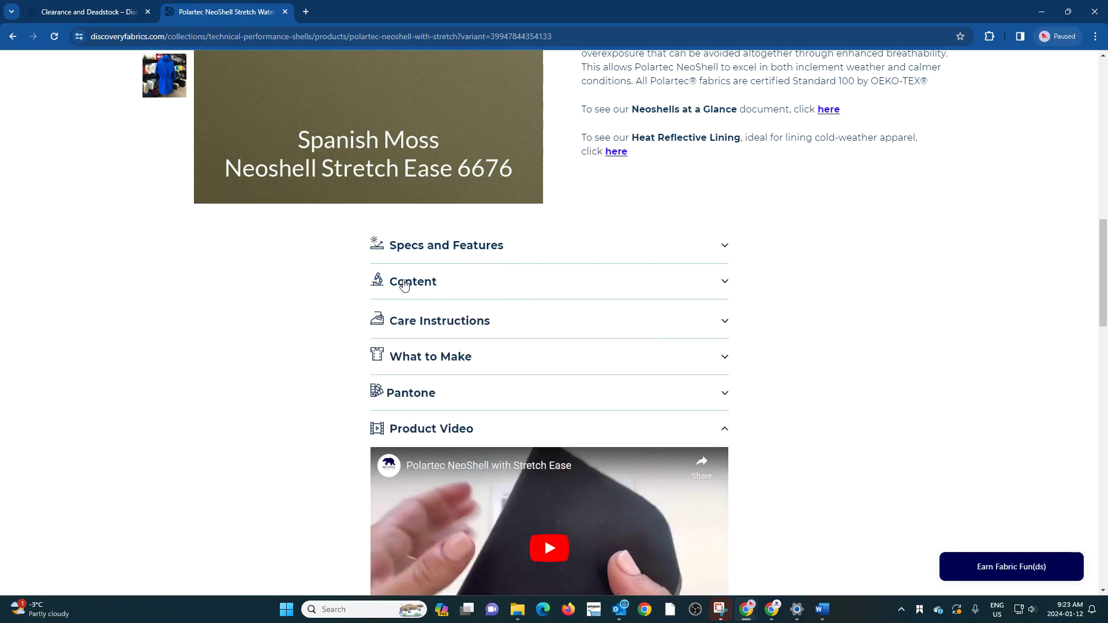
pyautogui.click(414, 329)
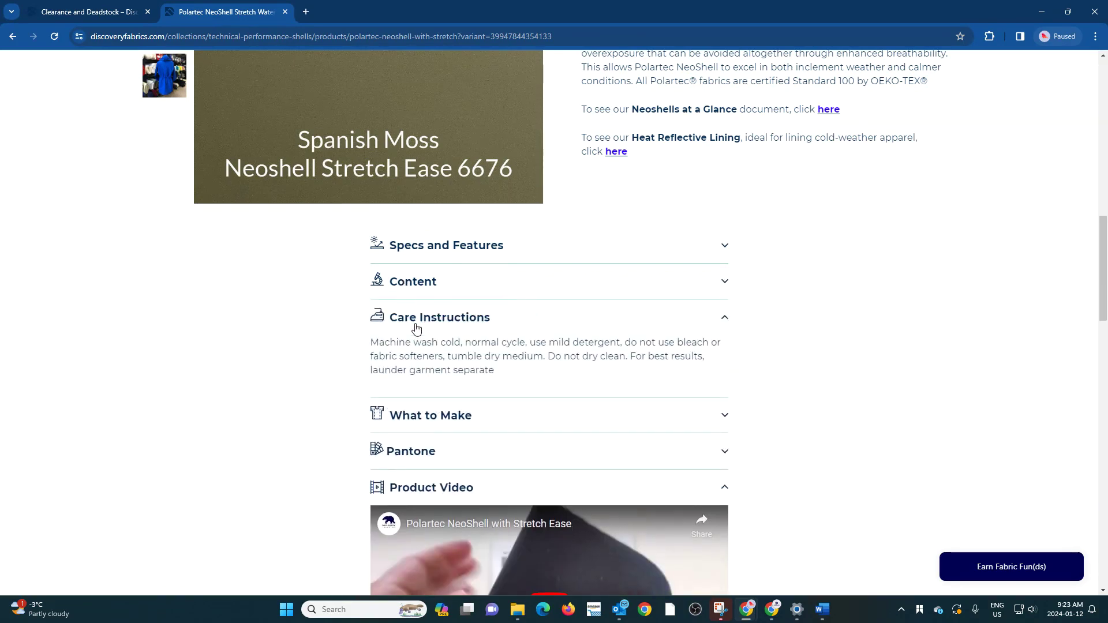
# - Expand What to Make, Pantone and finally the Product Video section
pyautogui.click(416, 327)
pyautogui.click(419, 357)
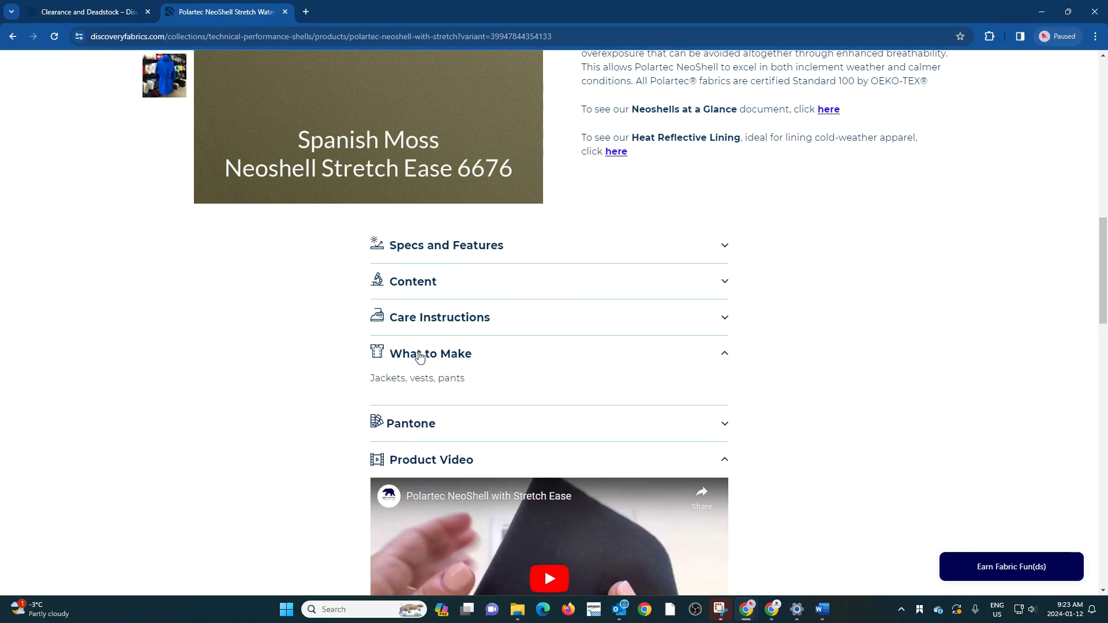
pyautogui.click(422, 360)
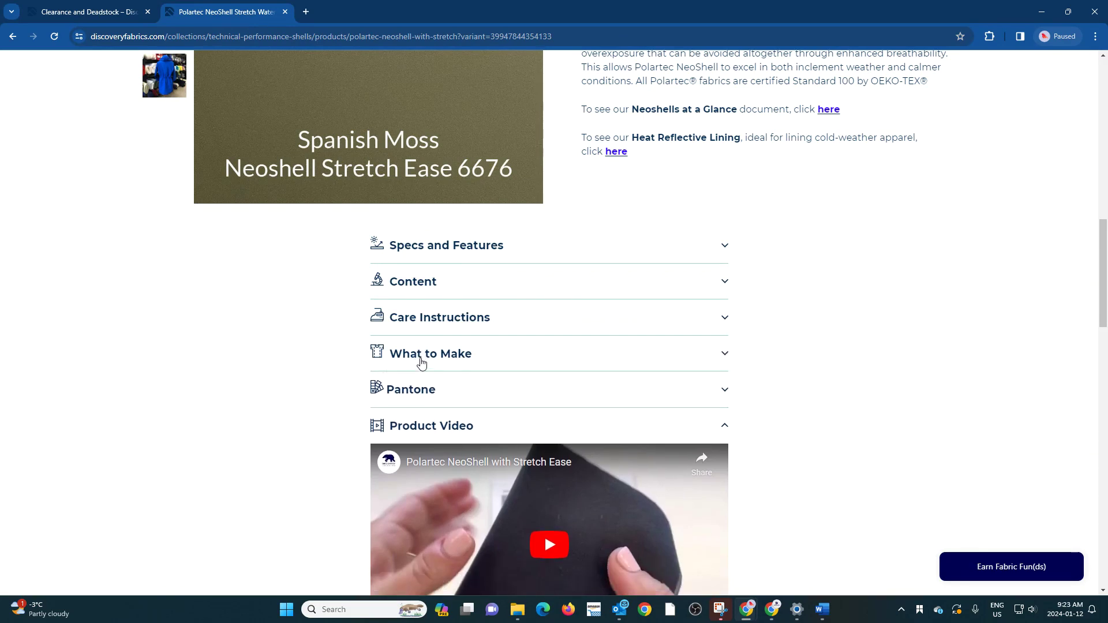
pyautogui.click(420, 400)
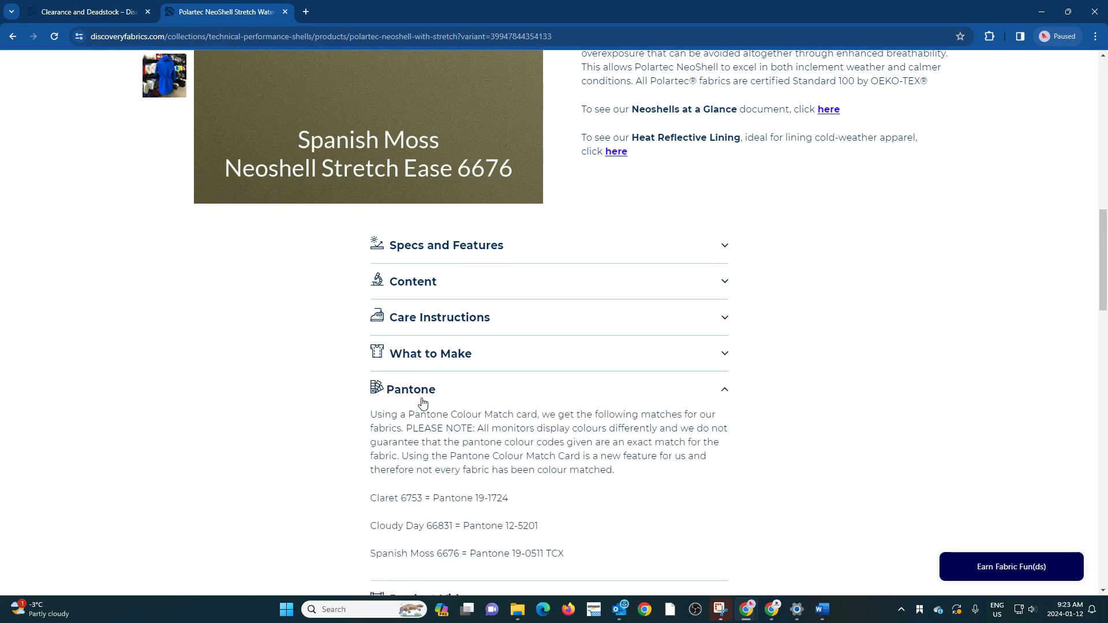
pyautogui.click(422, 403)
pyautogui.click(422, 425)
pyautogui.click(422, 430)
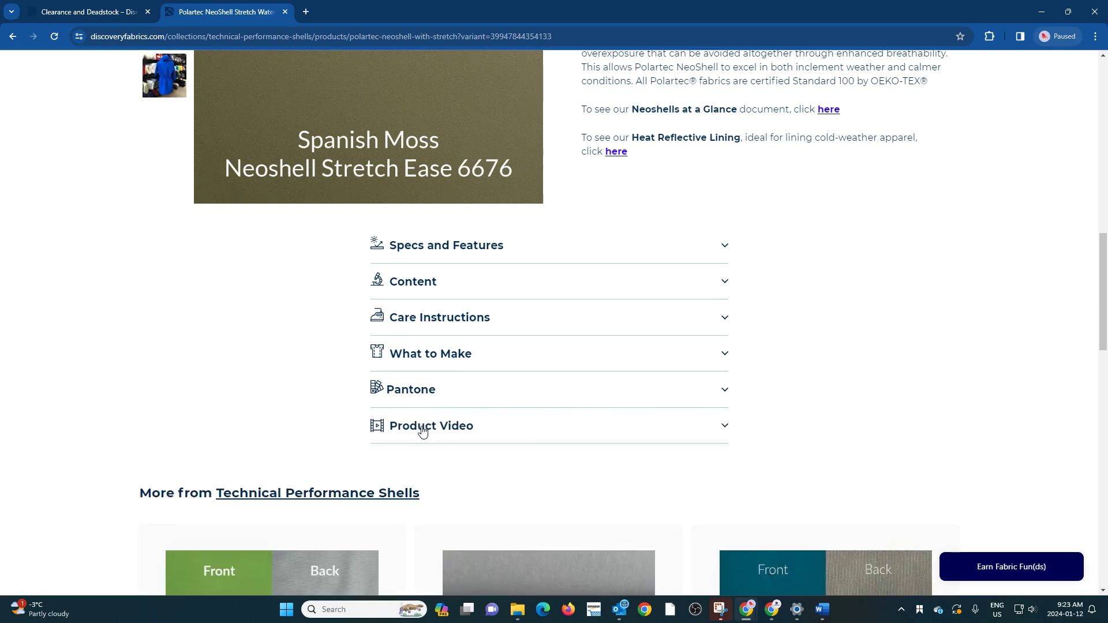
pyautogui.click(422, 426)
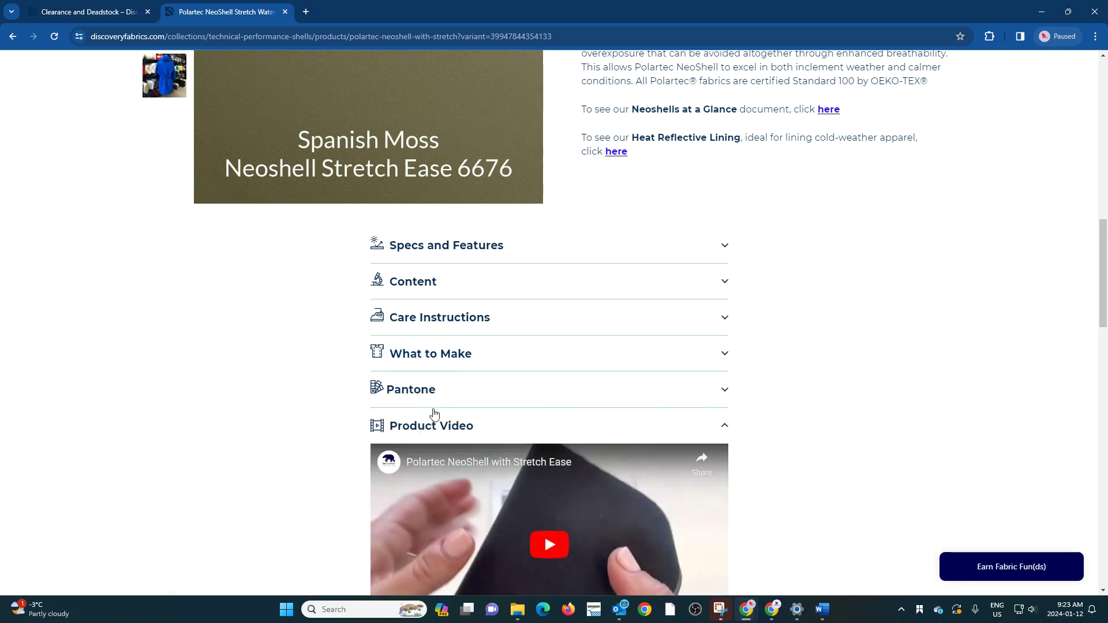
pyautogui.scroll(-1, 436, 414)
pyautogui.scroll(-1, 434, 413)
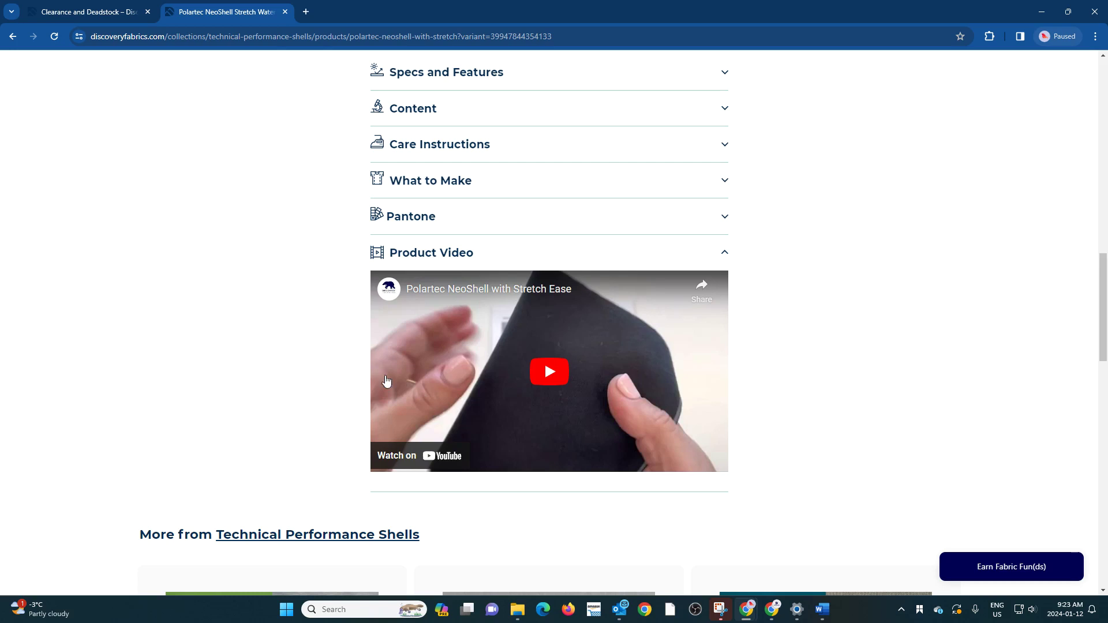